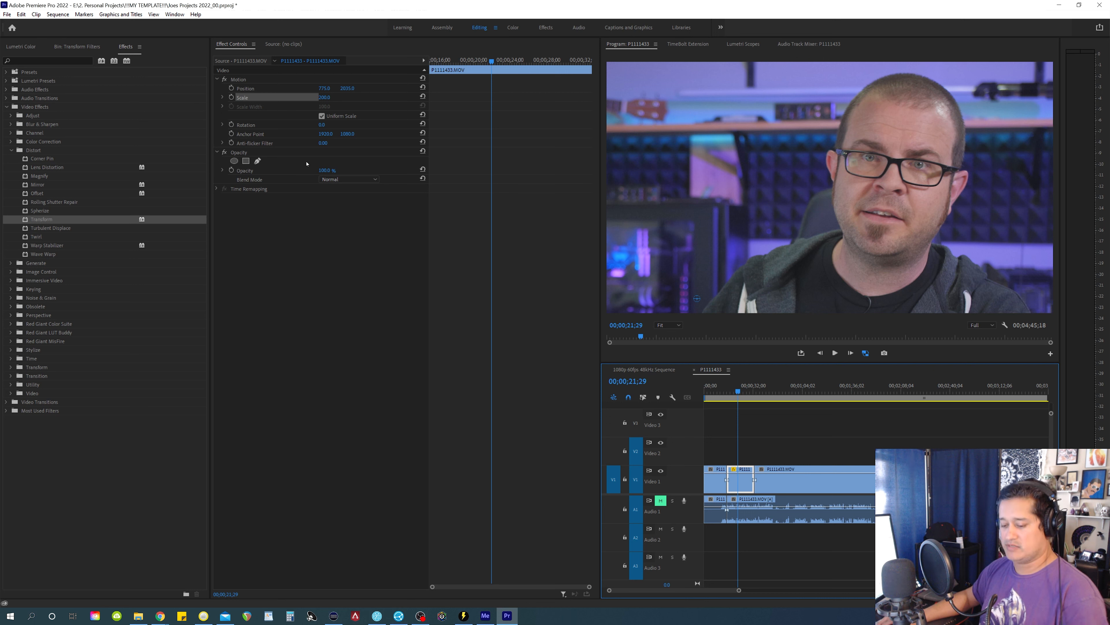
Play the sequence from about 00;00;13;07 across the cut into the zoomed-in second clip
{"action": "left_click", "coordinate": [723, 446]}
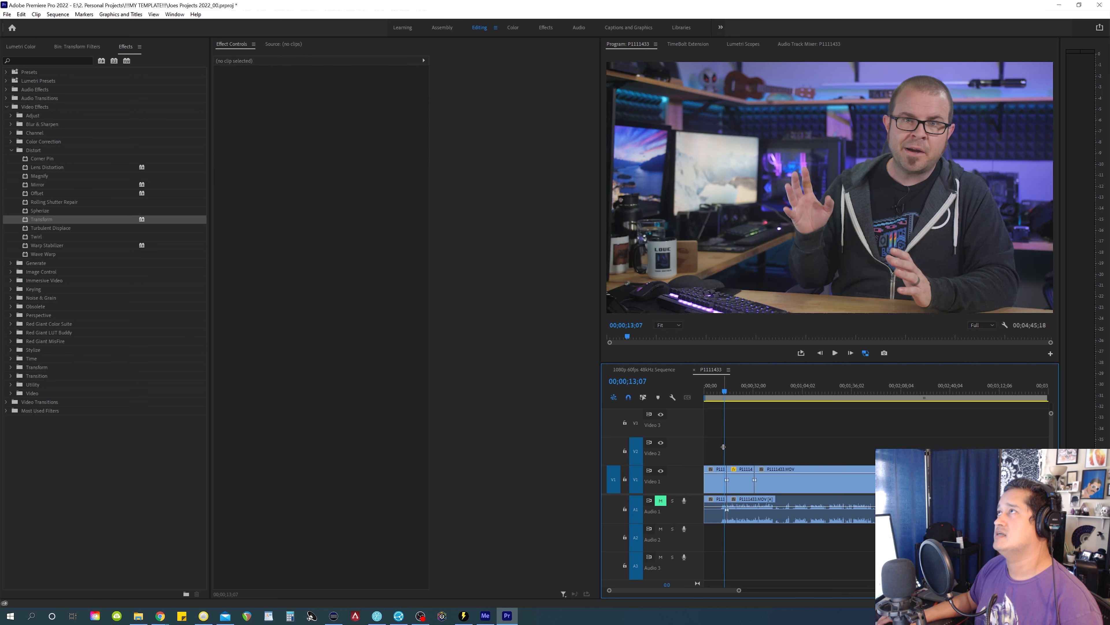
{"action": "key", "text": "space"}
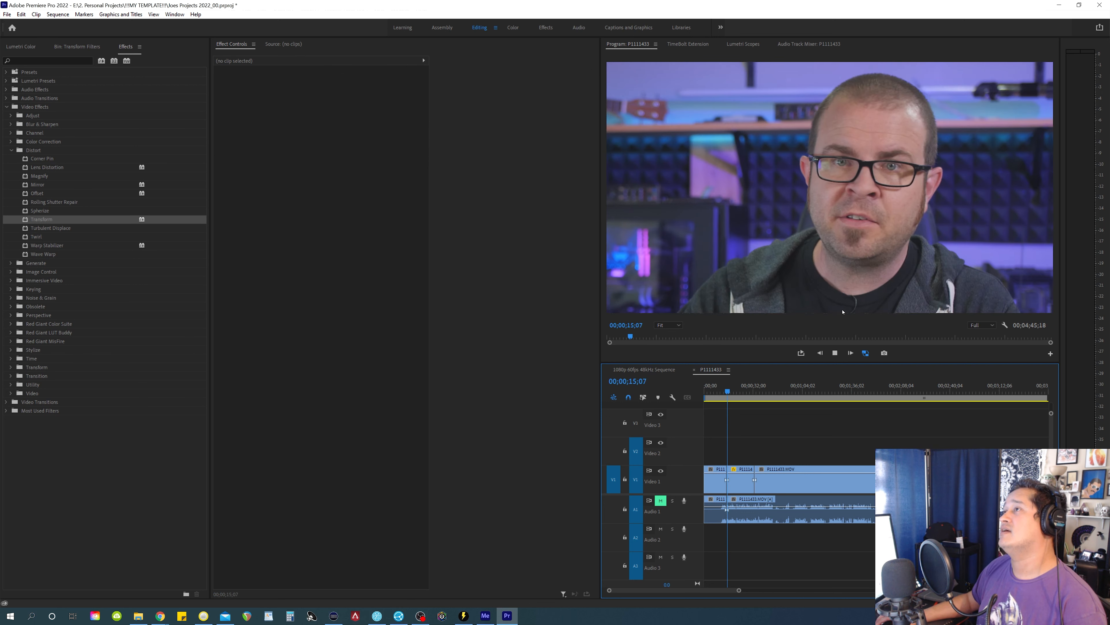
{"action": "key", "text": "space"}
Reset the Motion settings of the second clip on Video 1 and add the Transform effect to it
{"action": "left_click", "coordinate": [746, 481]}
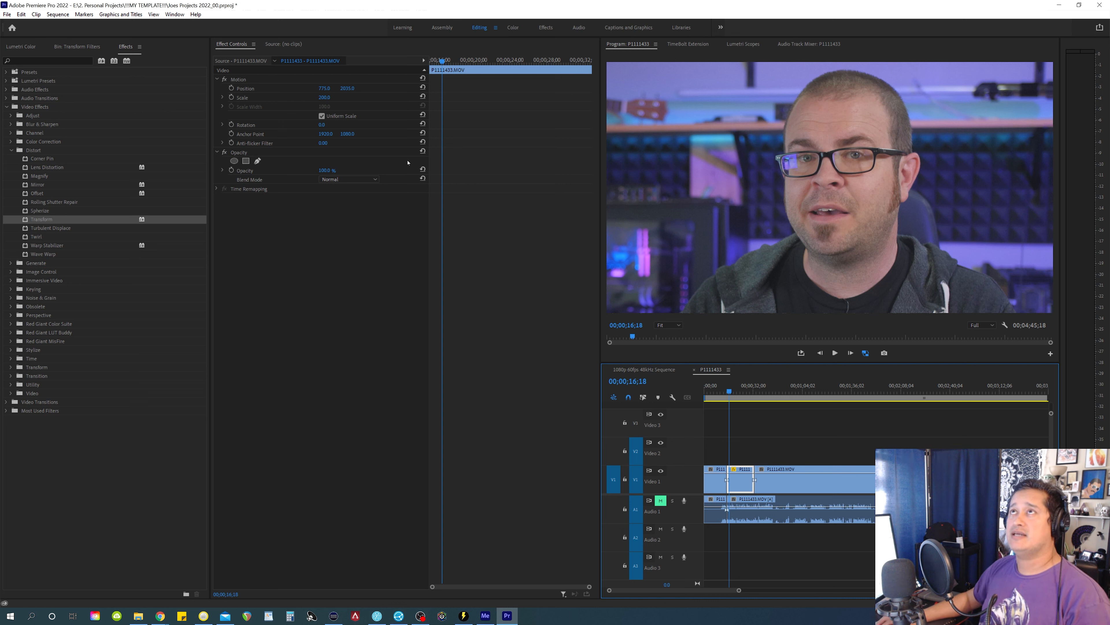
{"action": "left_click", "coordinate": [423, 78]}
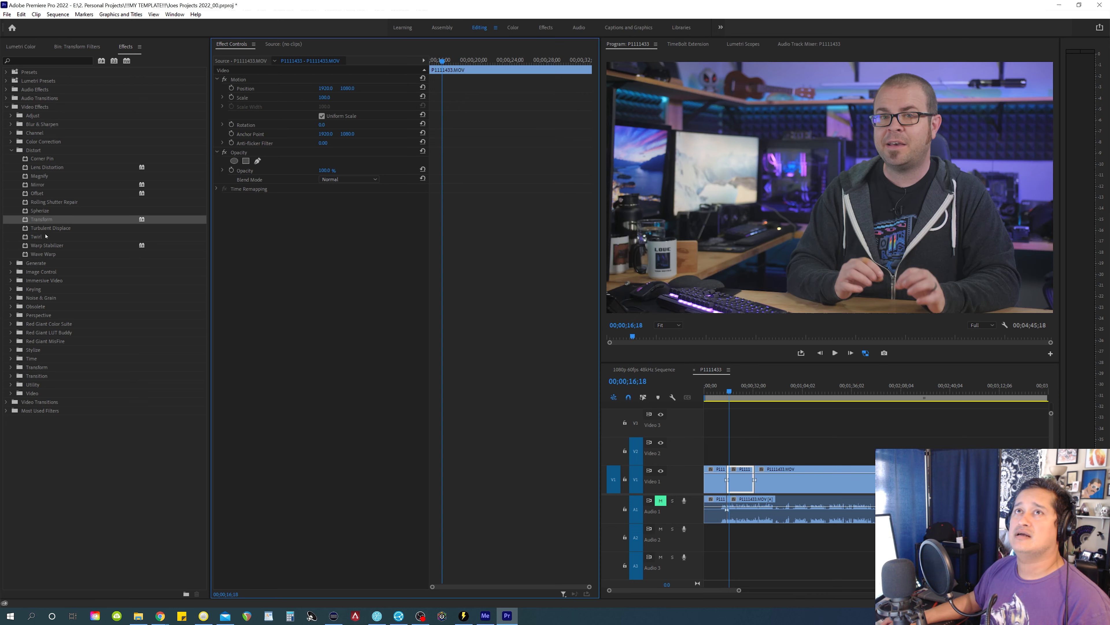
{"action": "left_click_drag", "start_coordinate": [42, 221], "coordinate": [242, 259]}
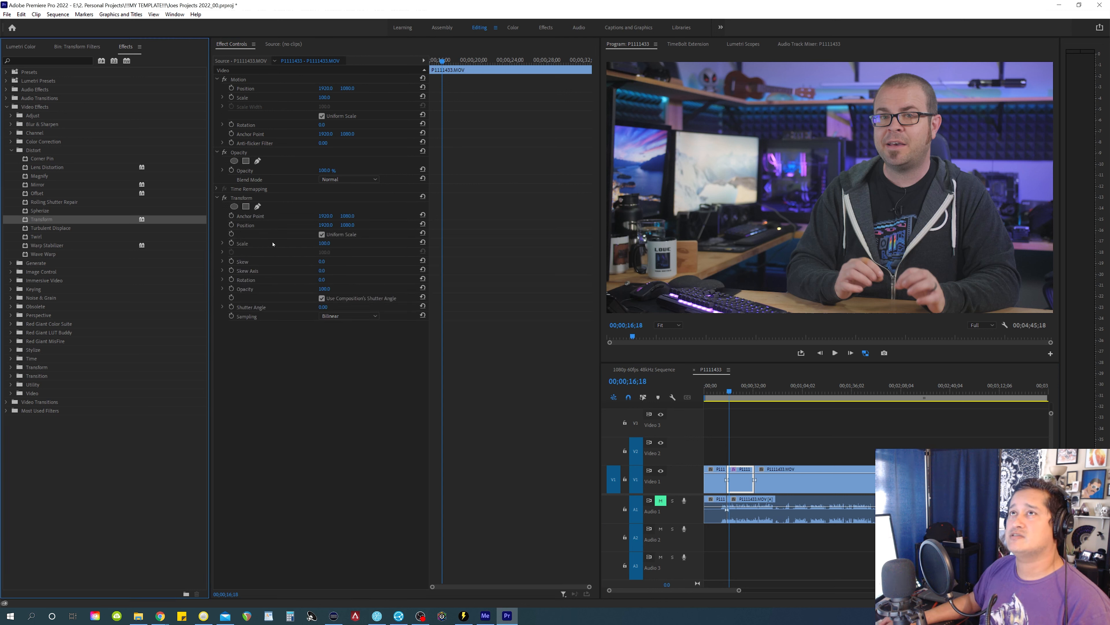
Set the Transform effect's scale to 200 and its position to about 850, 2077 so the speaker's face is framed close up
{"action": "left_click", "coordinate": [324, 244]}
{"action": "type", "text": "200"}
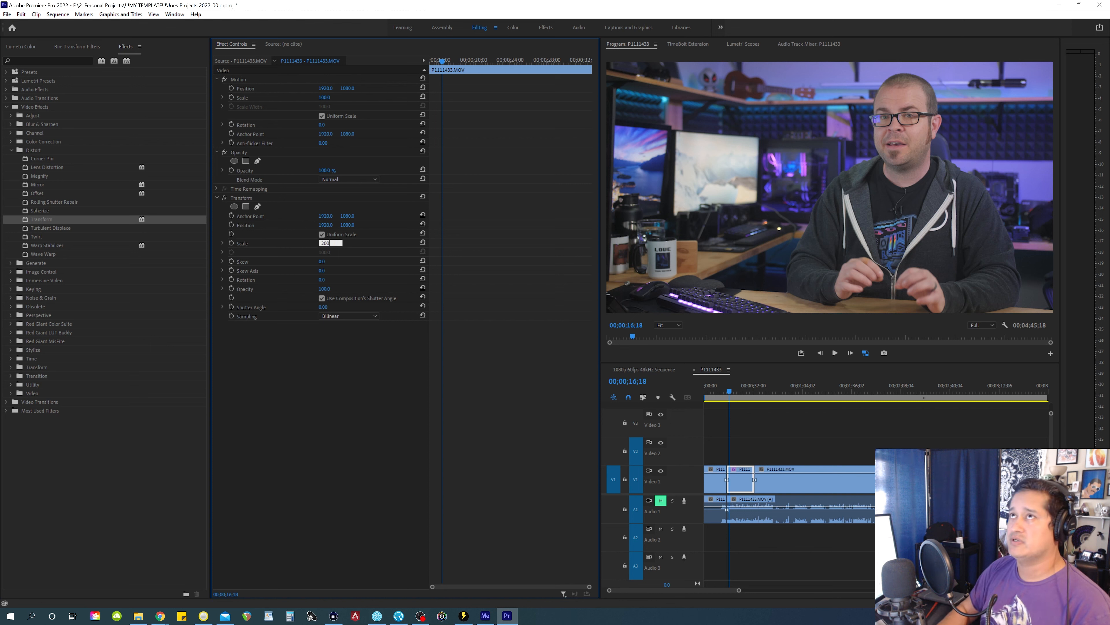
{"action": "key", "text": "Return"}
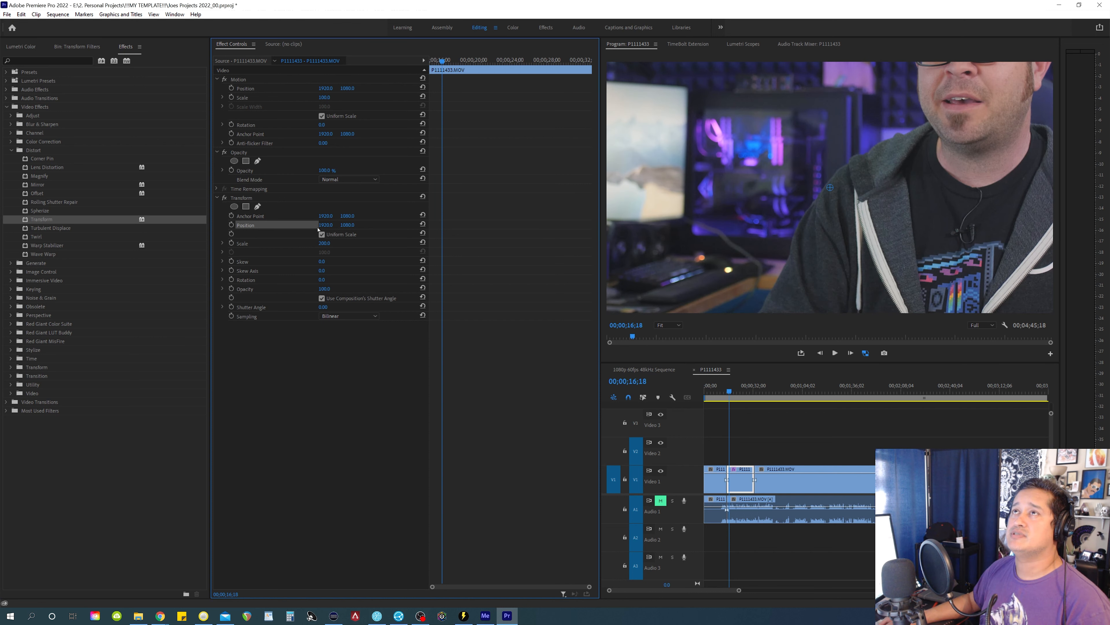
{"action": "left_click_drag", "start_coordinate": [328, 226], "coordinate": [291, 226]}
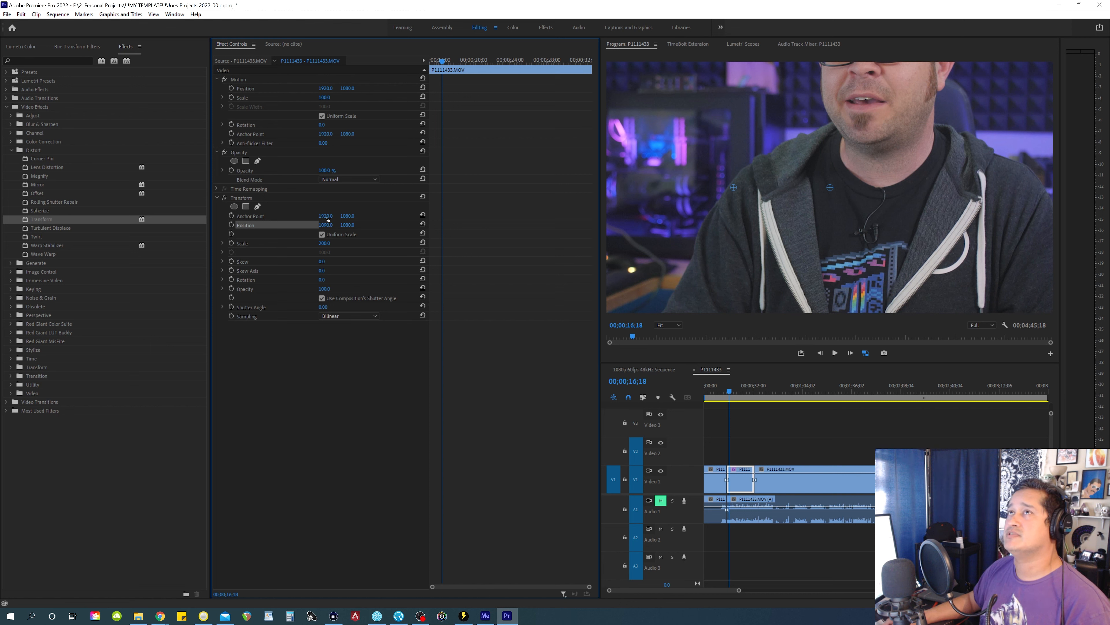
{"action": "left_click_drag", "start_coordinate": [348, 225], "coordinate": [317, 225]}
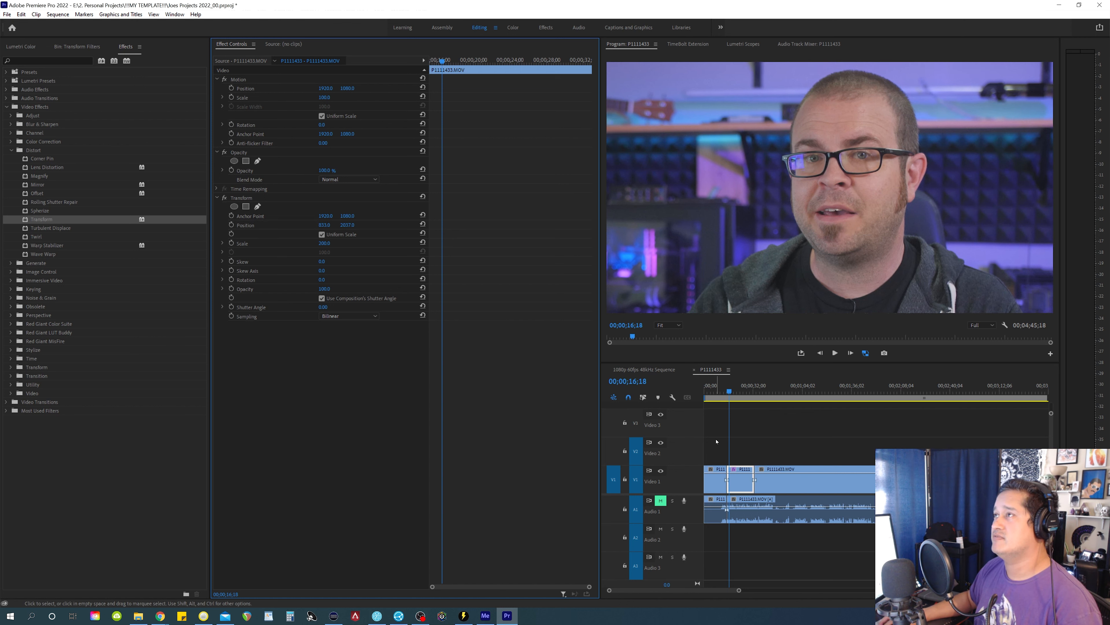
Play back the cut into the second clip to check the Transform close-up
{"action": "left_click", "coordinate": [724, 446]}
{"action": "key", "text": "="}
{"action": "key", "text": "space"}
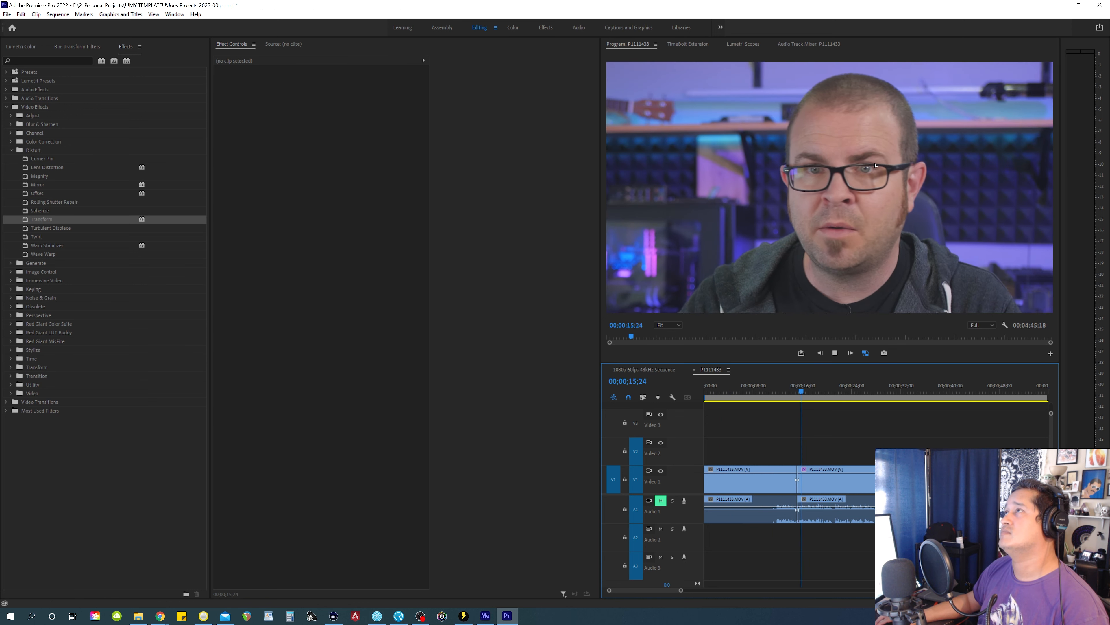
{"action": "key", "text": "space"}
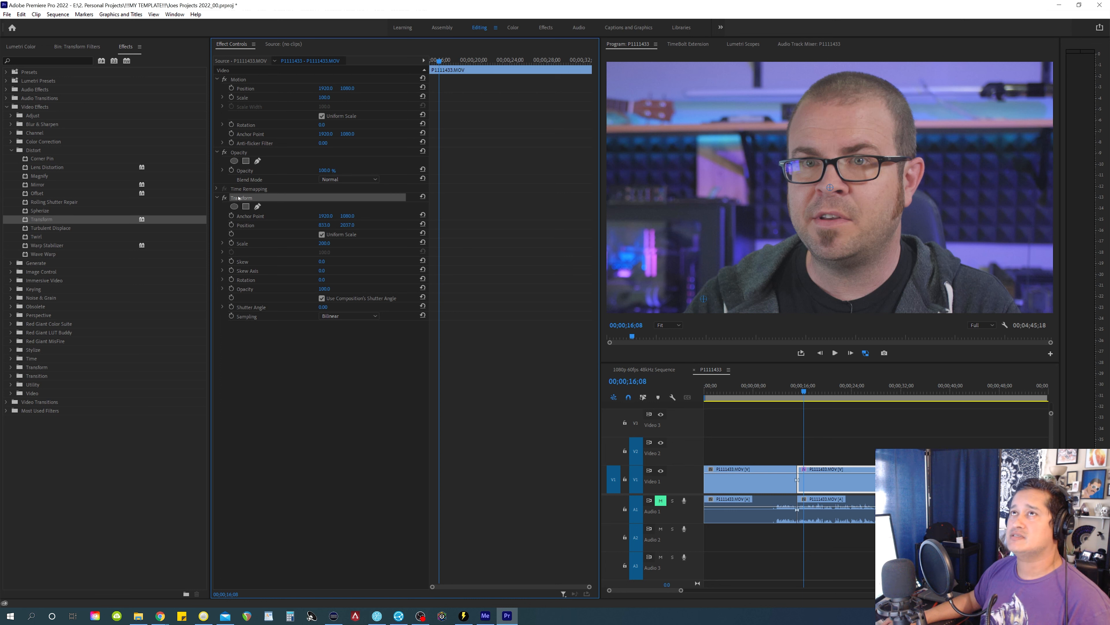
Save the clip's Transform effect as a preset named "Transform Extreme Close Up" with type Scale
{"action": "right_click", "coordinate": [239, 198]}
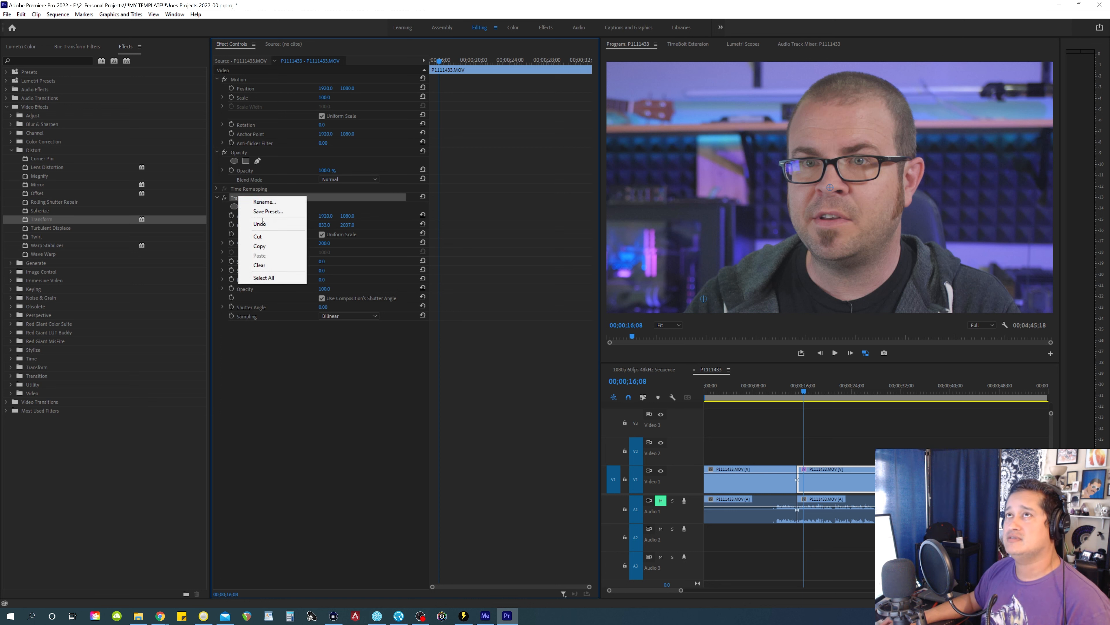
{"action": "left_click", "coordinate": [269, 211]}
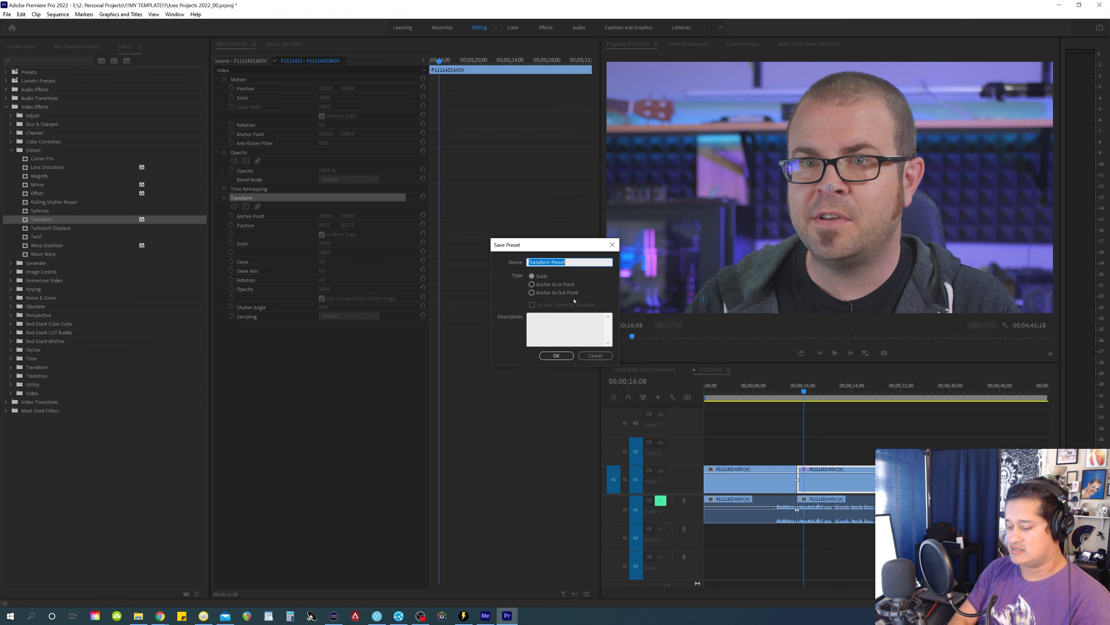
{"action": "key", "text": "End"}
{"action": "key", "text": "BackSpace"}
{"action": "key", "text": "BackSpace"}
{"action": "key", "text": "BackSpace"}
{"action": "key", "text": "BackSpace"}
{"action": "key", "text": "BackSpace"}
{"action": "key", "text": "BackSpace"}
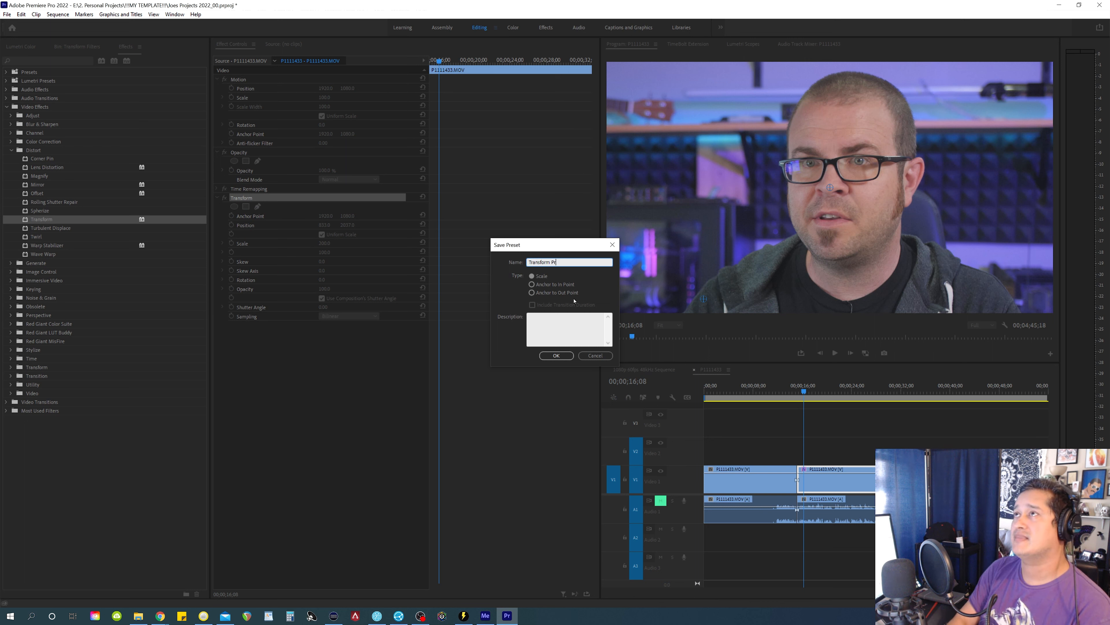
{"action": "type", "text": "Extreme Clos"}
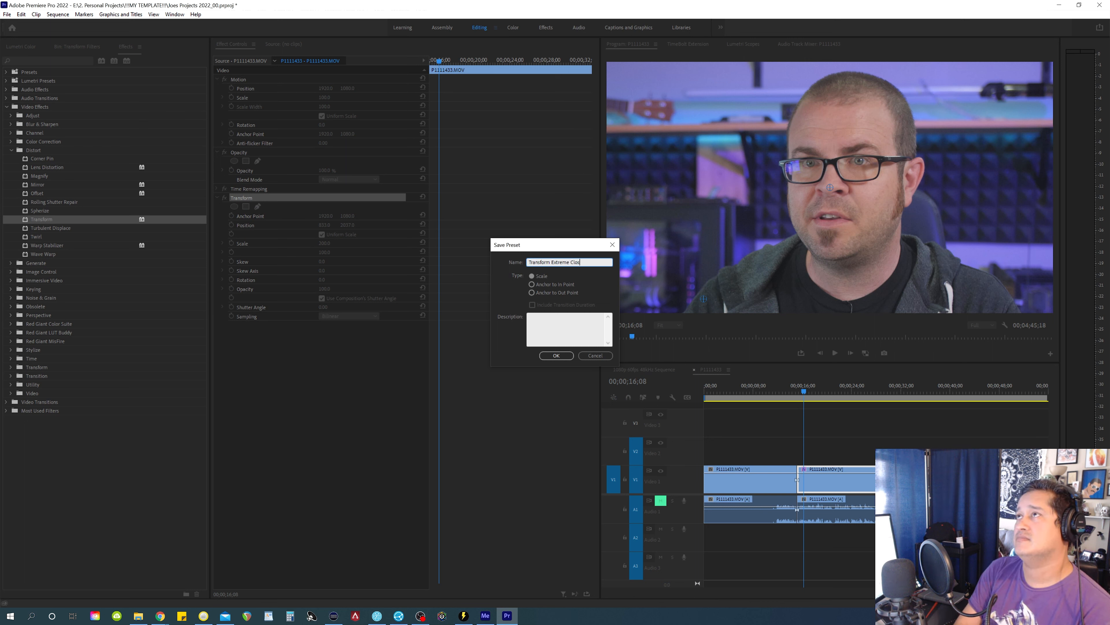
{"action": "type", "text": "e Up"}
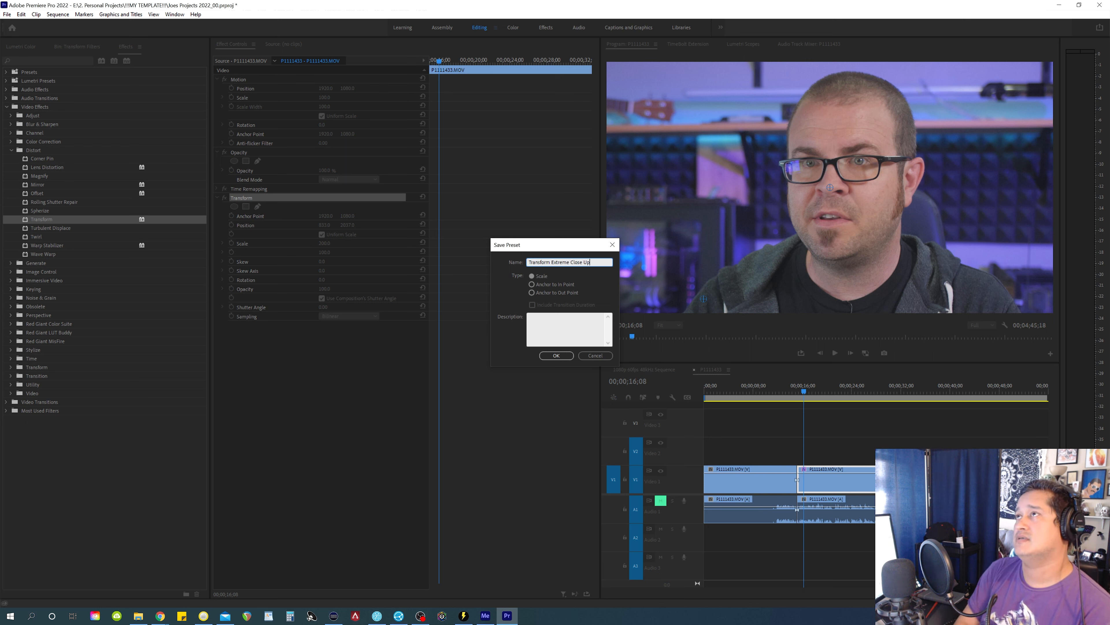
{"action": "left_click", "coordinate": [567, 356]}
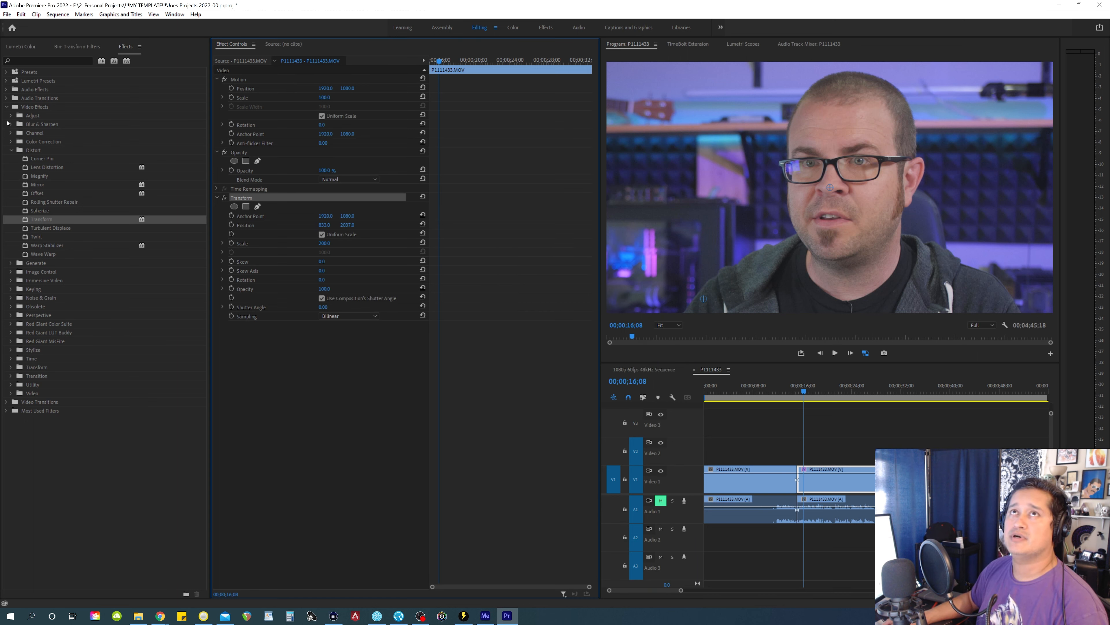
Add the Transform Extreme Close Up preset to the Most Used Filters bin, leaving that bin expanded and the Presets folder collapsed
{"action": "left_click", "coordinate": [7, 107]}
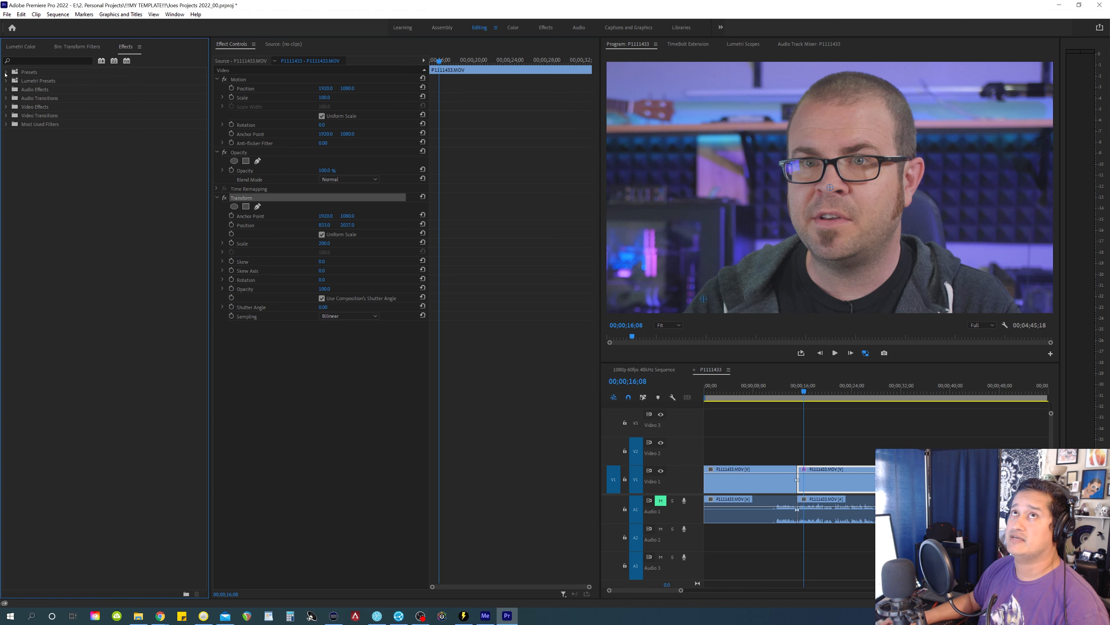
{"action": "left_click", "coordinate": [6, 72]}
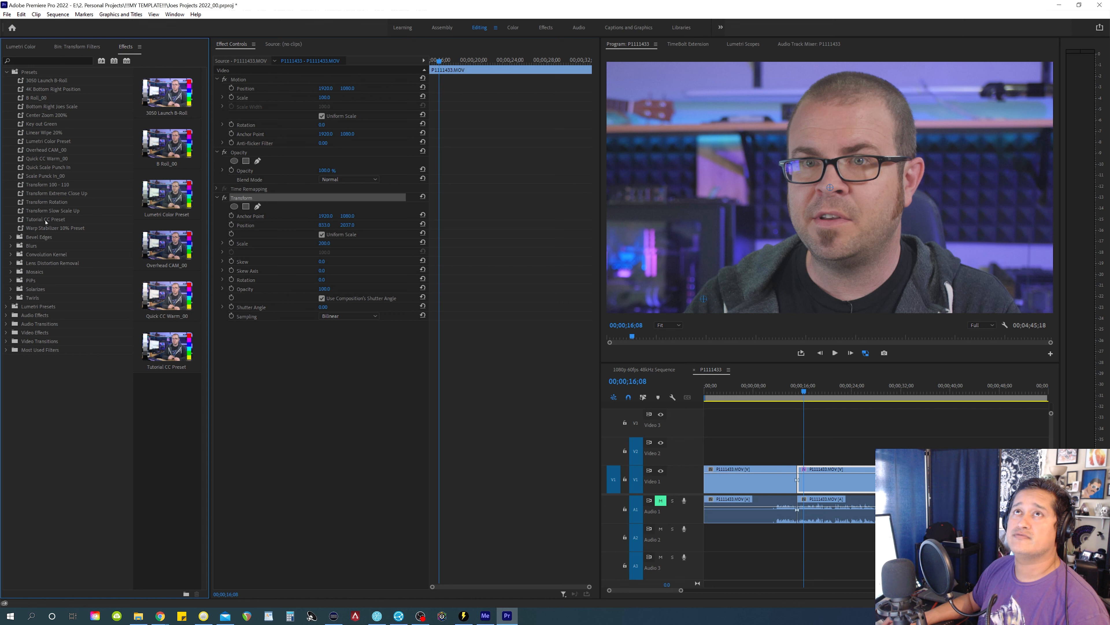
{"action": "left_click", "coordinate": [44, 194]}
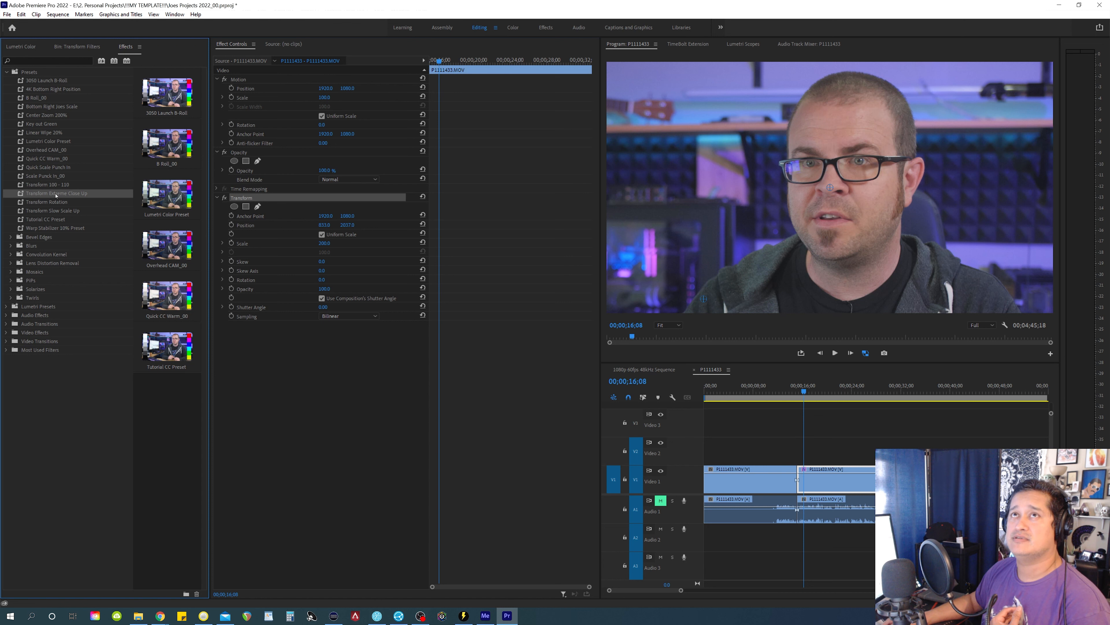
{"action": "left_click", "coordinate": [50, 350]}
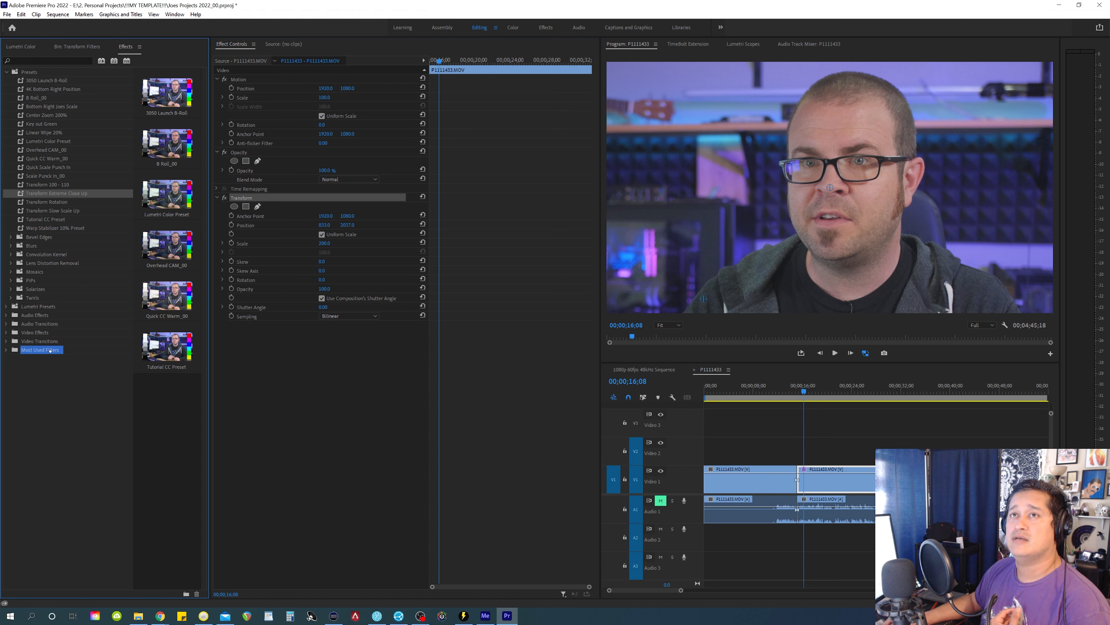
{"action": "left_click", "coordinate": [8, 350]}
{"action": "scroll", "coordinate": [69, 477], "scroll_direction": "down", "scroll_amount": 2}
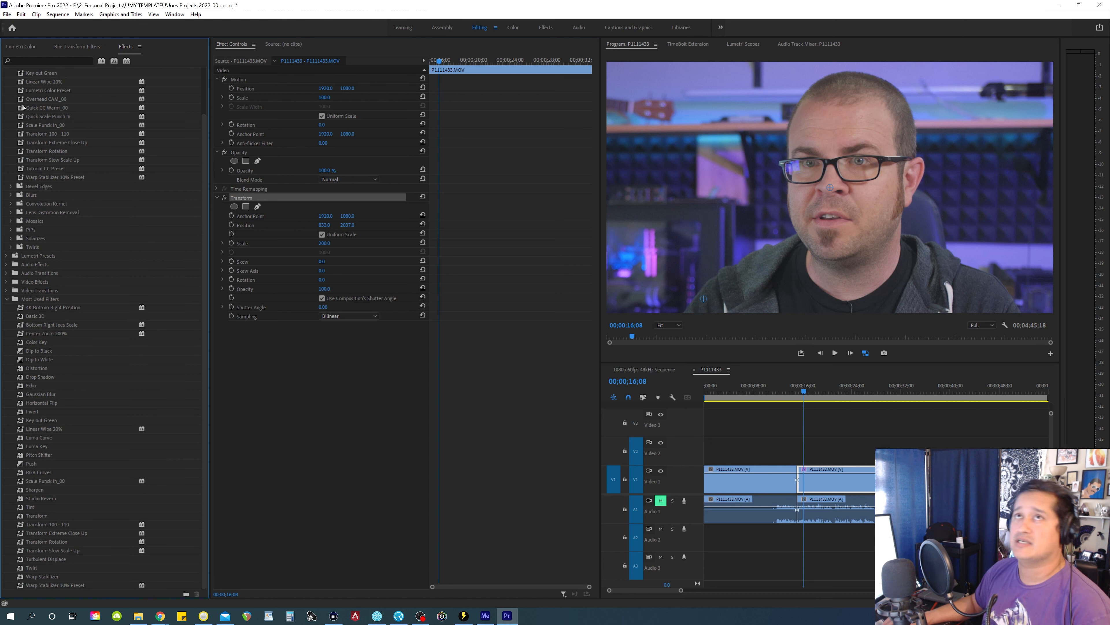
{"action": "scroll", "coordinate": [40, 252], "scroll_direction": "up", "scroll_amount": 2}
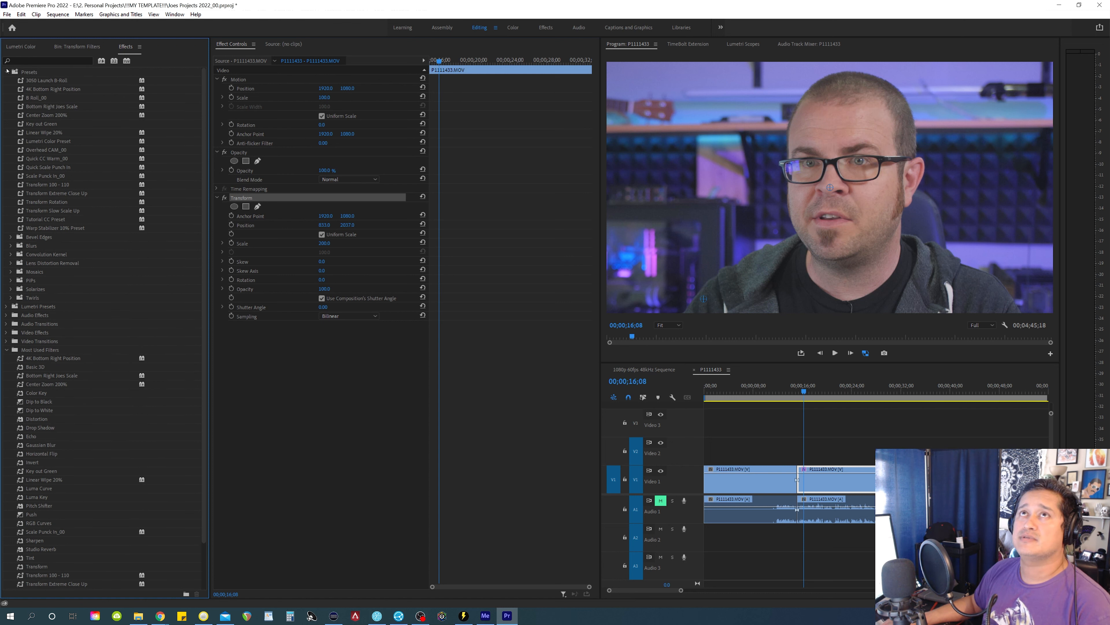
{"action": "left_click", "coordinate": [8, 73]}
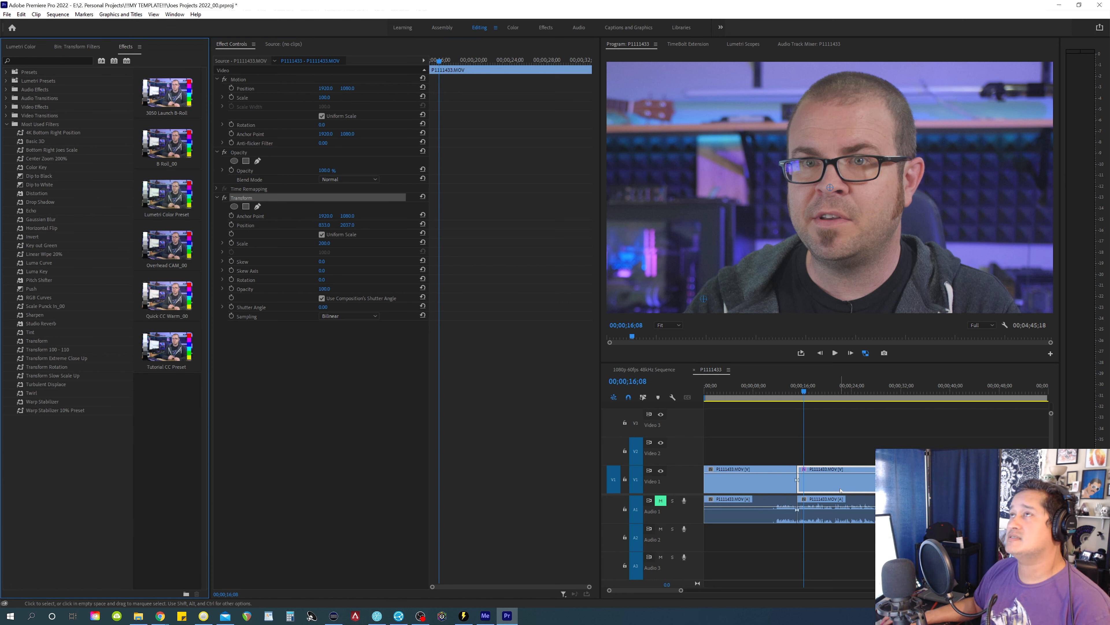
Remove the Transform effect from the second clip and play its unscaled footage up to about 00;00;22;03
{"action": "left_click", "coordinate": [246, 198]}
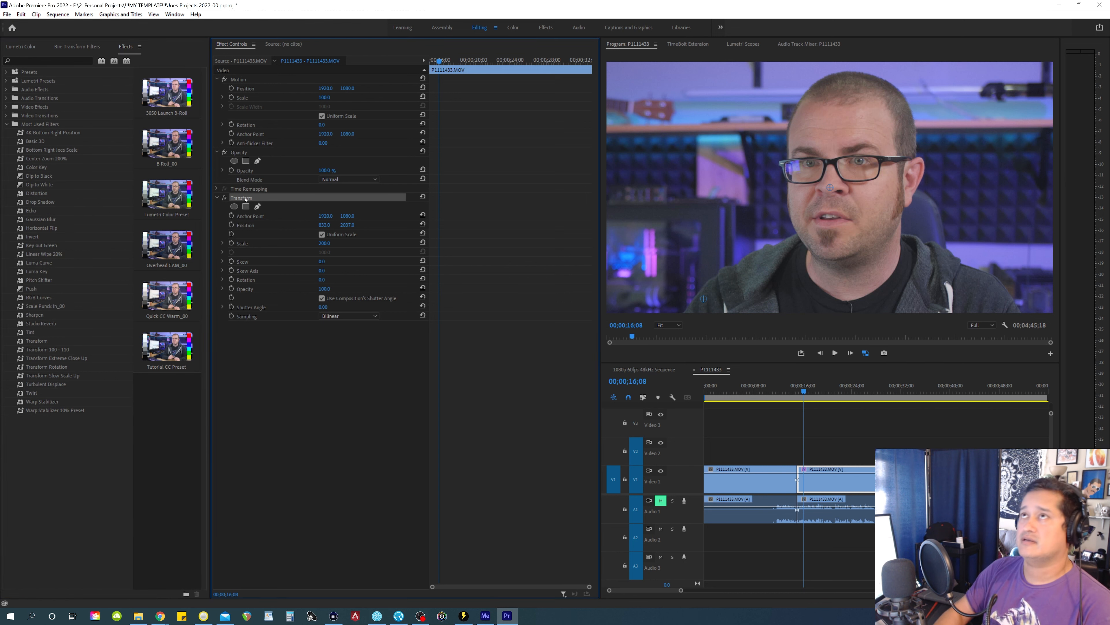
{"action": "key", "text": "Delete"}
{"action": "left_click", "coordinate": [828, 444]}
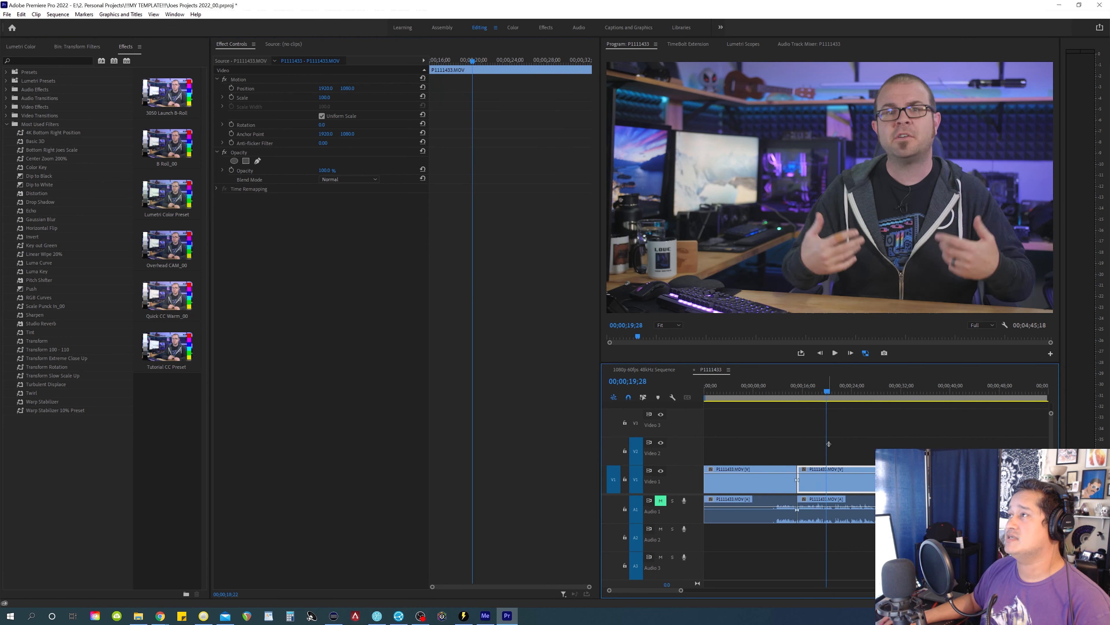
{"action": "key", "text": "space"}
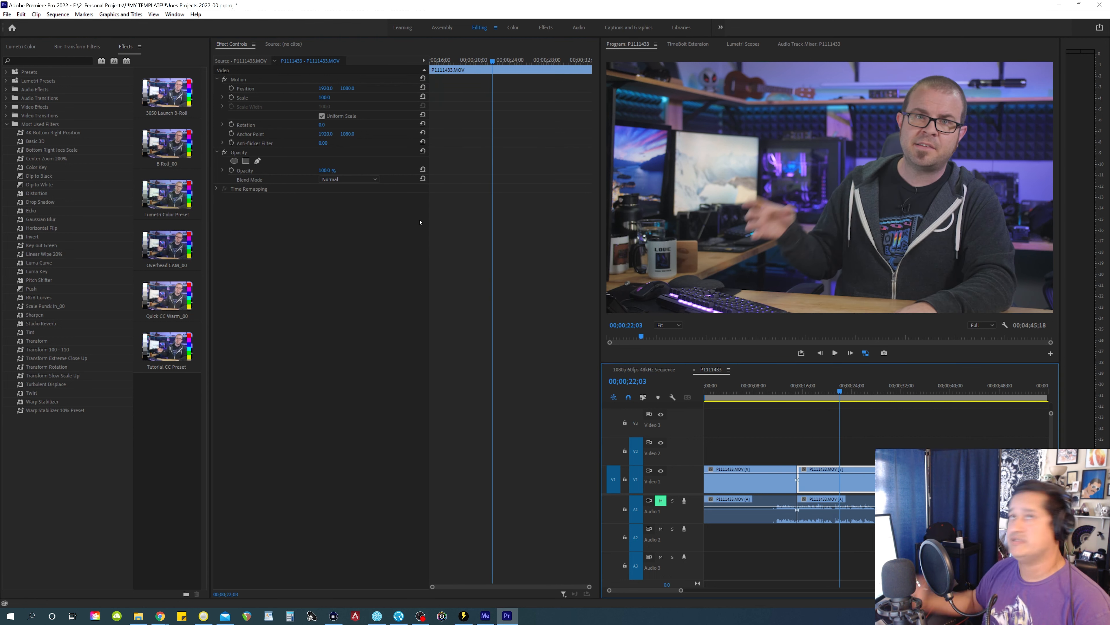
Apply the Transform Extreme Close Up preset from Most Used Filters to the second clip
{"action": "left_click", "coordinate": [38, 125]}
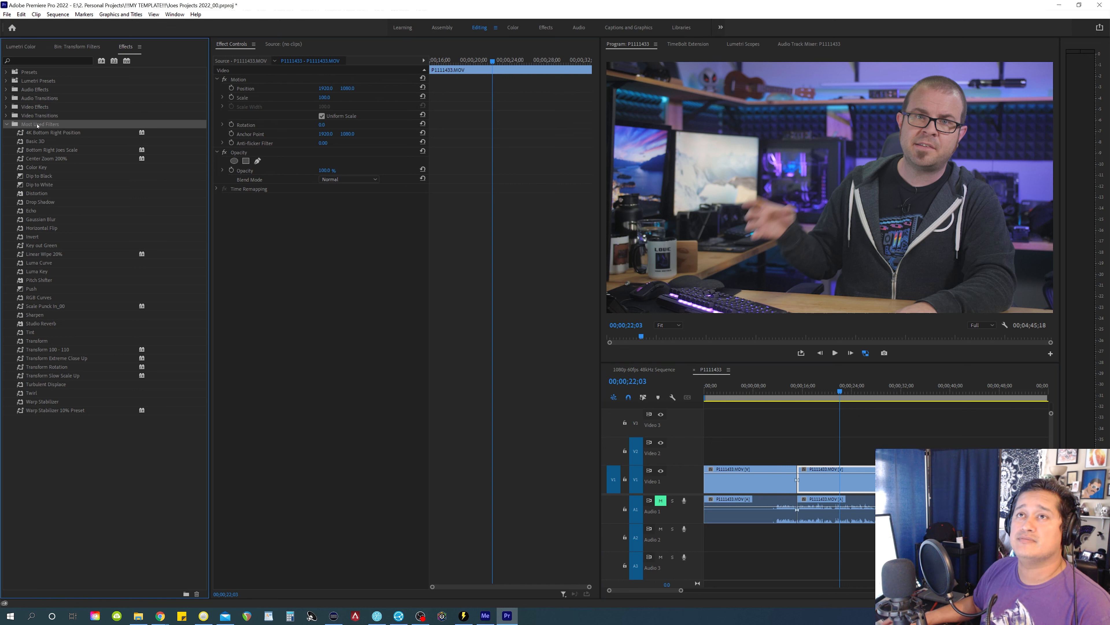
{"action": "left_click", "coordinate": [49, 358]}
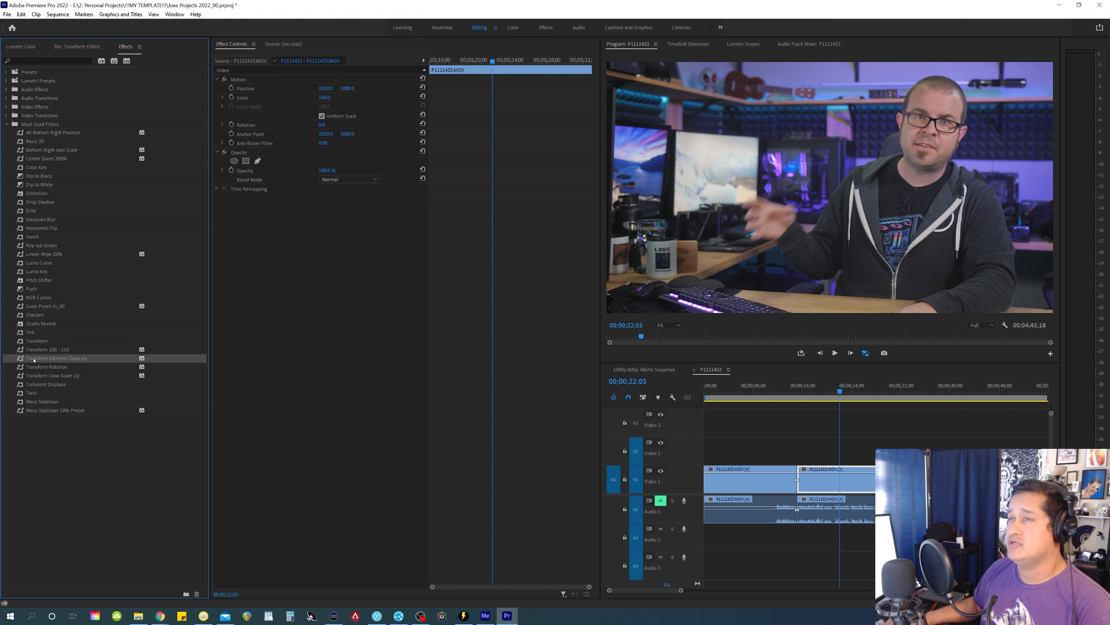
{"action": "left_click_drag", "start_coordinate": [34, 360], "coordinate": [301, 348]}
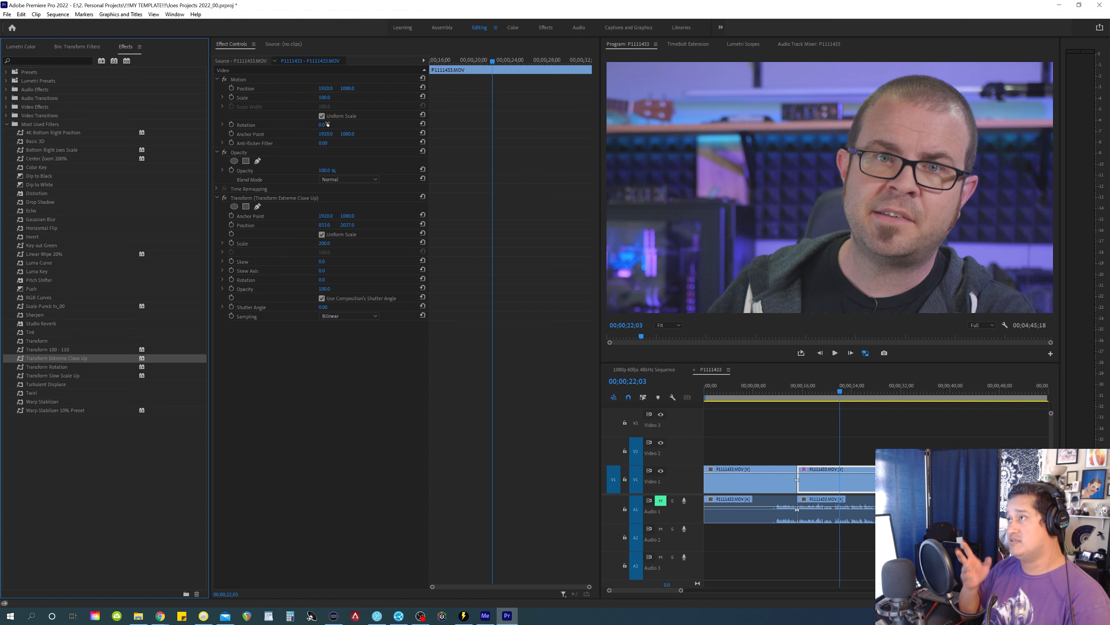
Move the playhead to 00;01;05;25 and hide the Video 1 track
{"action": "left_click", "coordinate": [936, 389]}
{"action": "key", "text": "minus"}
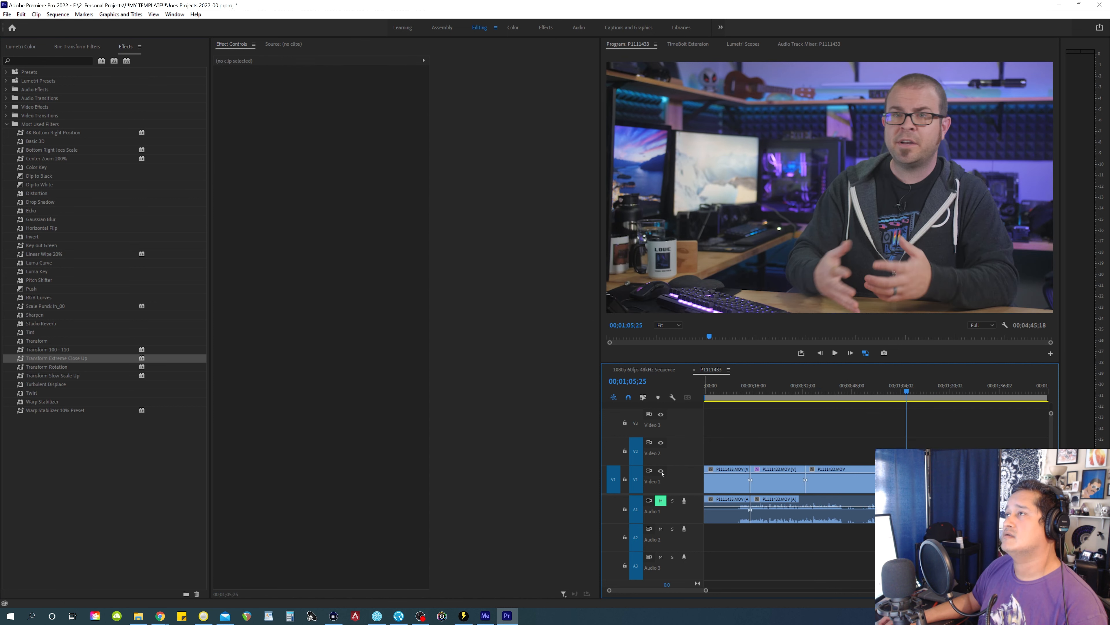
{"action": "left_click", "coordinate": [660, 471]}
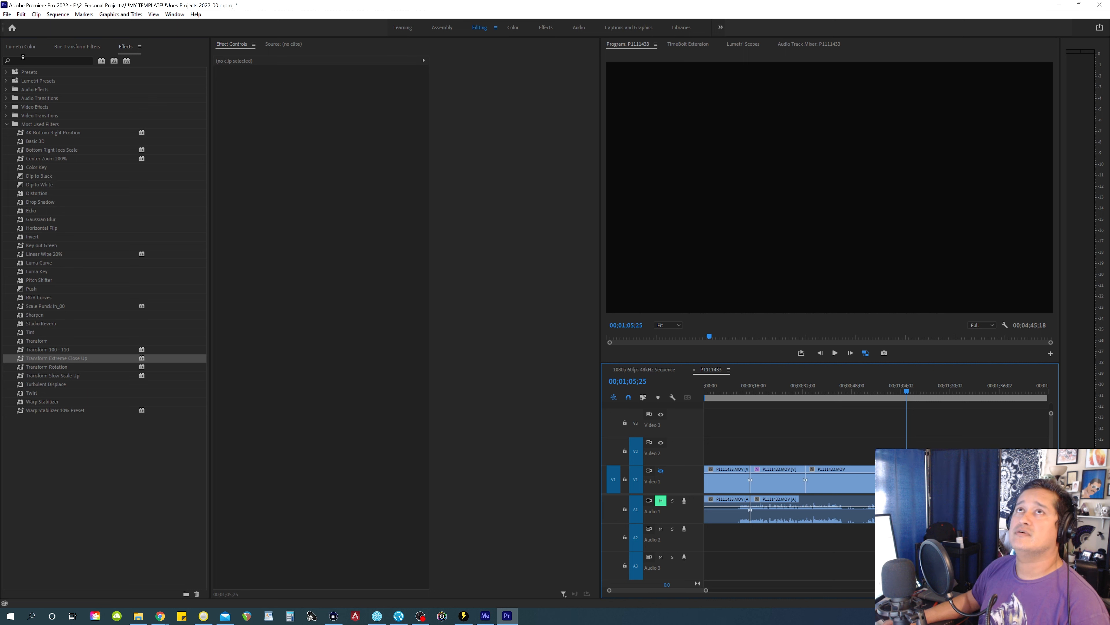
Place the still photo from the Transform Filters bin on Video 2, ending at 00;01;05;25, and duplicate it directly above on Video 3
{"action": "left_click", "coordinate": [81, 47]}
{"action": "left_click_drag", "start_coordinate": [39, 107], "coordinate": [868, 448]}
{"action": "key", "text": "equal"}
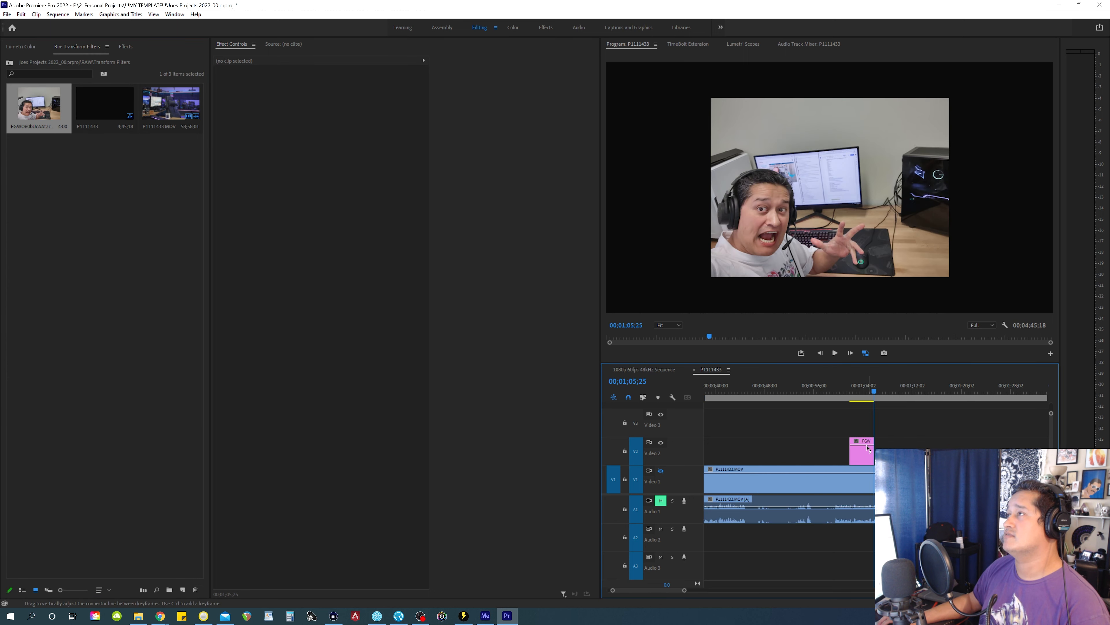
{"action": "key", "text": "equal"}
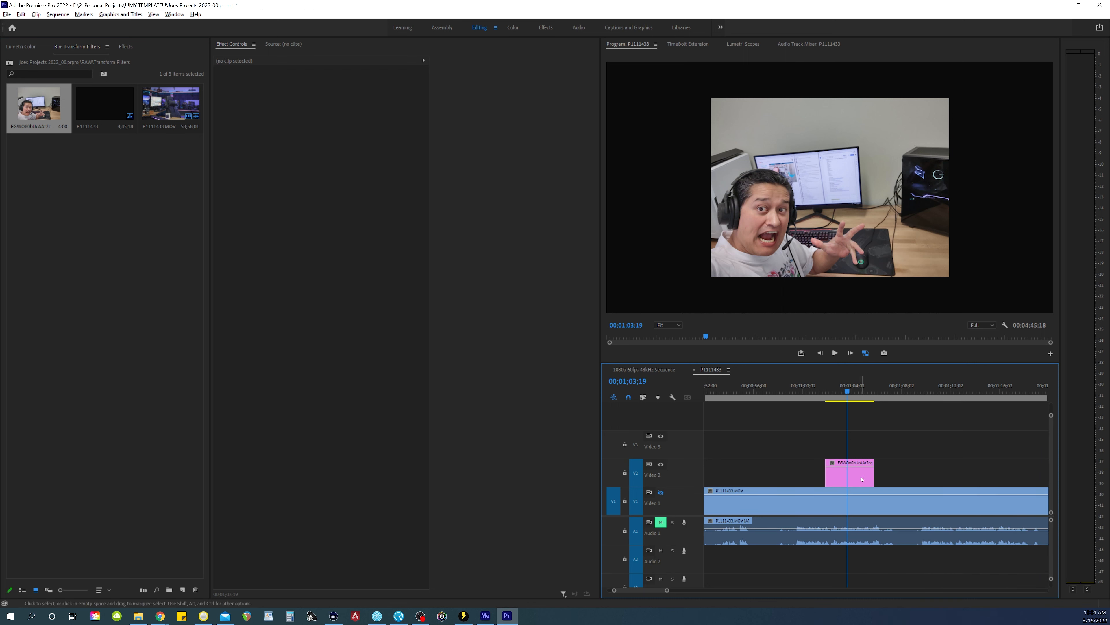
{"action": "left_click_drag", "start_coordinate": [861, 478], "coordinate": [861, 449]}
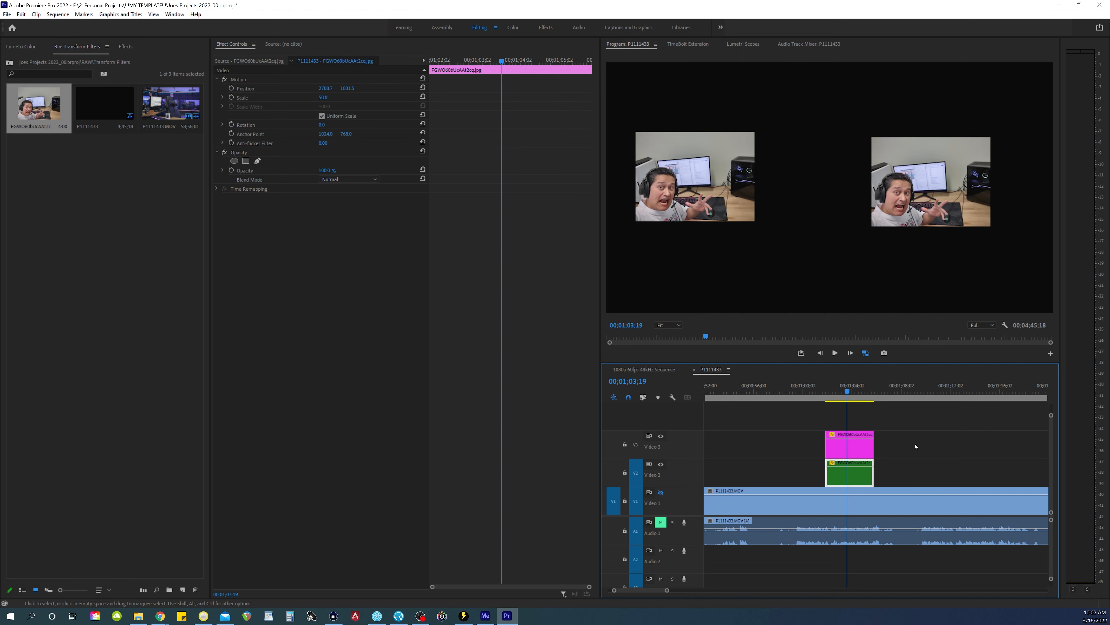
Reposition the Video 3 photo to about 973, 1027 and the Video 2 photo to about 2758, 1057, side by side in the frame
{"action": "left_click", "coordinate": [915, 446]}
{"action": "left_click", "coordinate": [854, 447]}
{"action": "left_click_drag", "start_coordinate": [708, 192], "coordinate": [733, 197]}
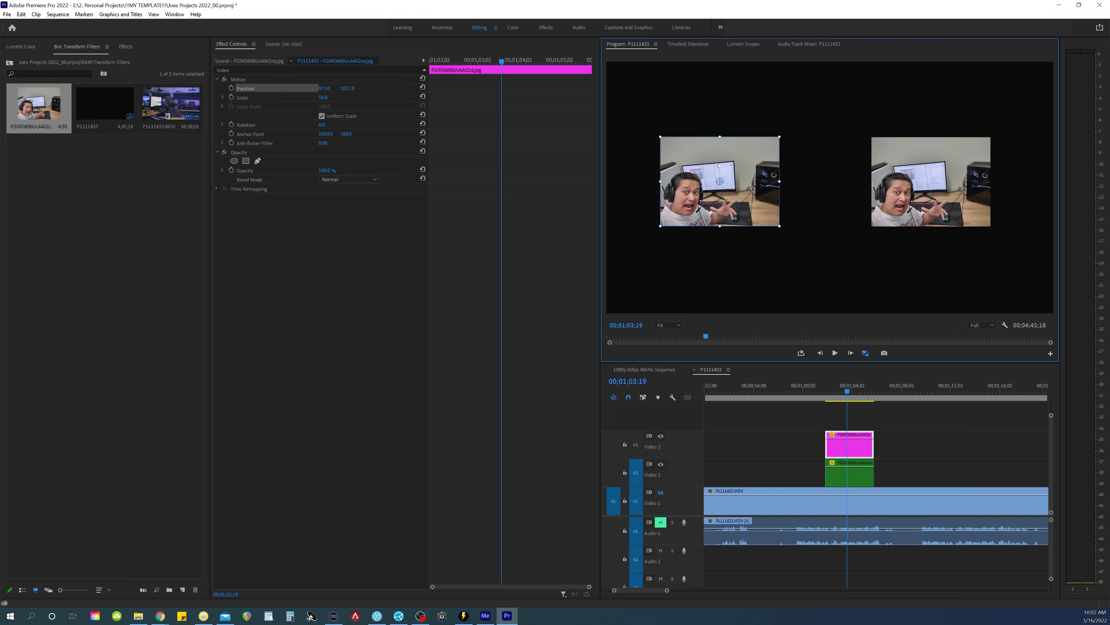
{"action": "left_click", "coordinate": [867, 476]}
{"action": "left_click", "coordinate": [306, 90]}
{"action": "left_click_drag", "start_coordinate": [960, 199], "coordinate": [951, 200]}
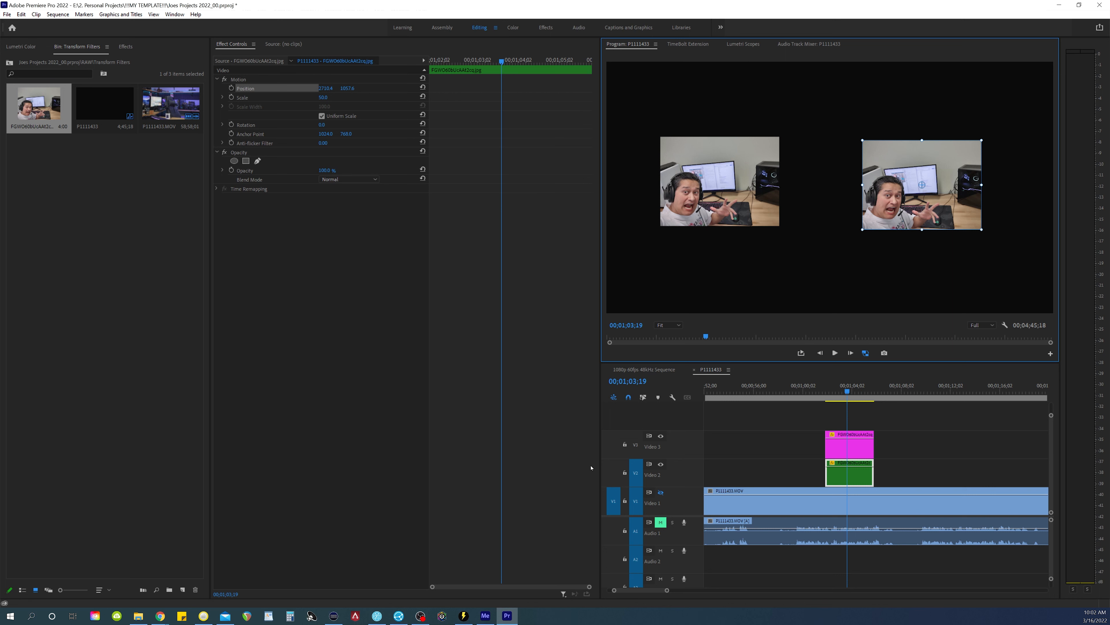
Apply the Transform effect from the Distort video effects to the photo on Video 3
{"action": "left_click", "coordinate": [126, 47]}
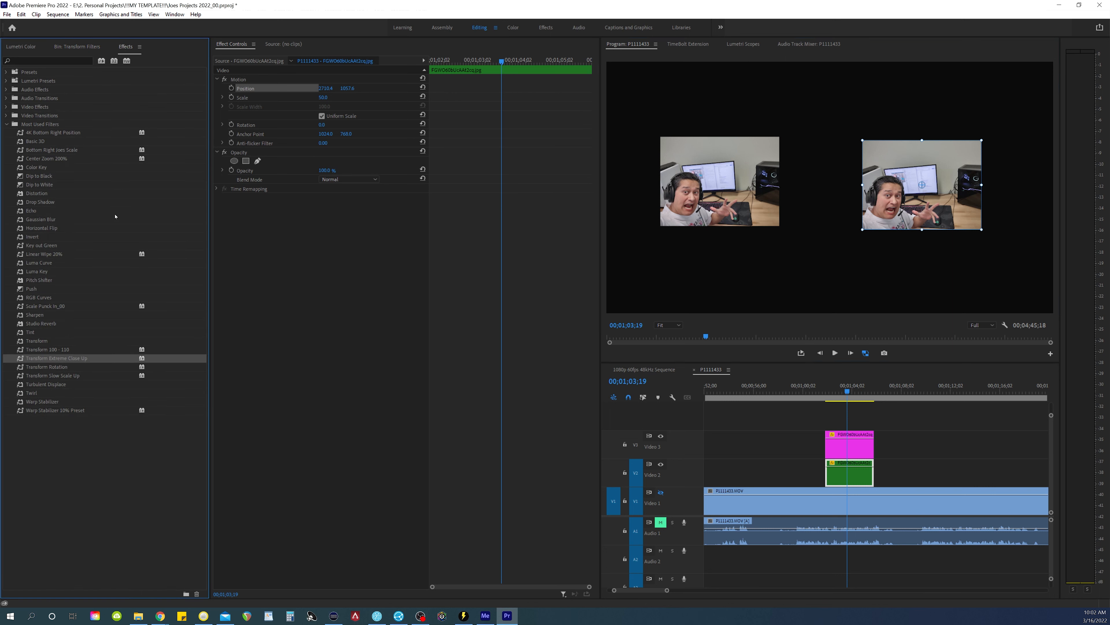
{"action": "left_click", "coordinate": [5, 107]}
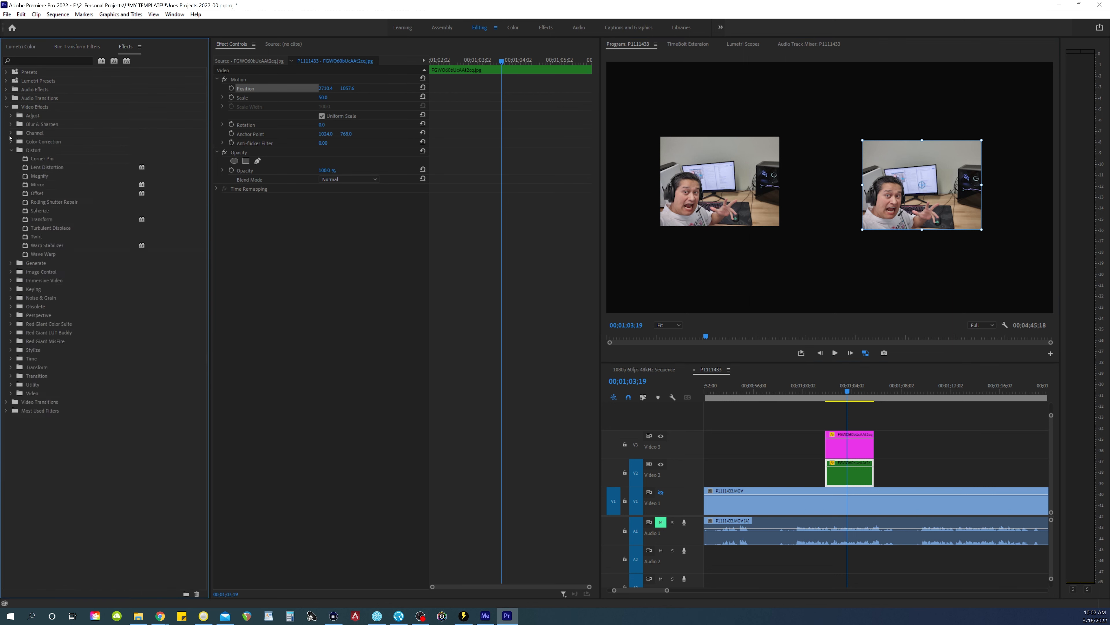
{"action": "left_click", "coordinate": [41, 219]}
{"action": "left_click", "coordinate": [863, 450]}
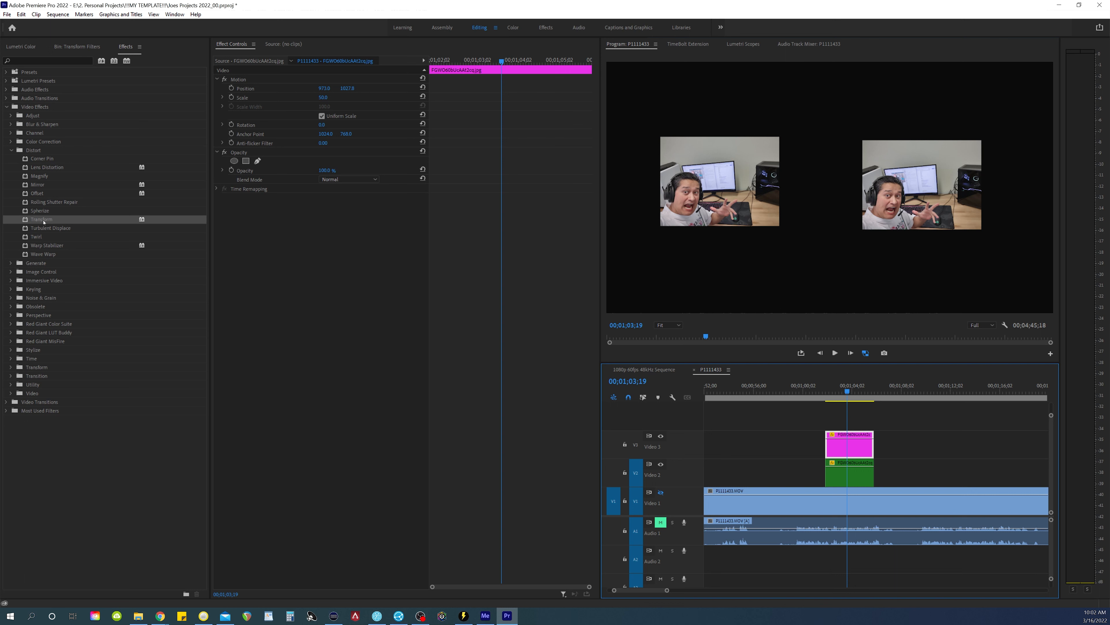
{"action": "left_click_drag", "start_coordinate": [43, 222], "coordinate": [259, 270]}
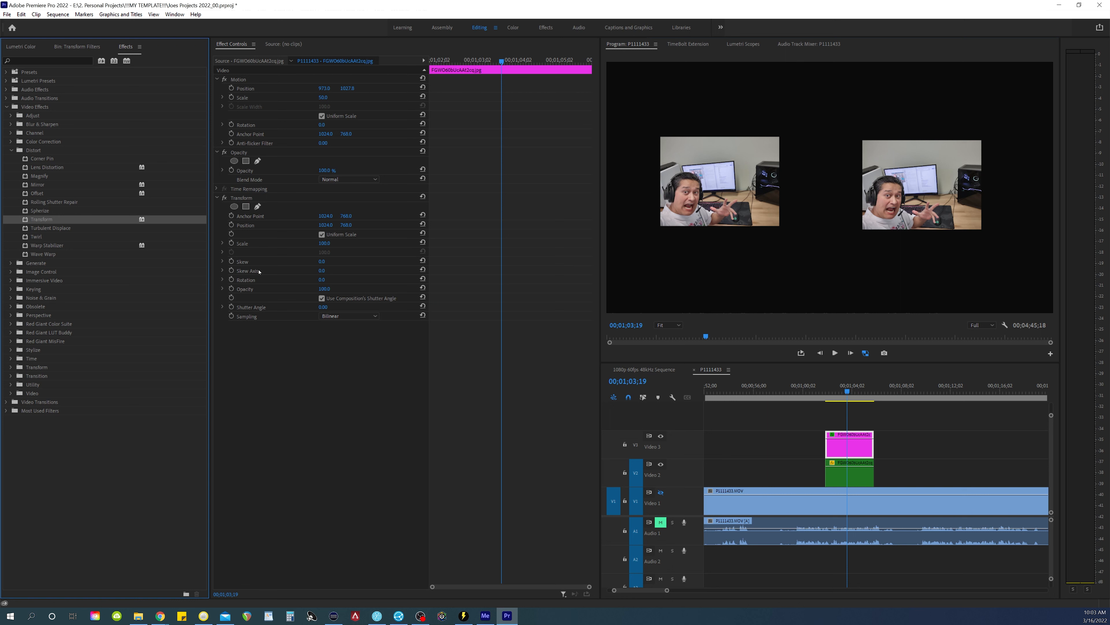